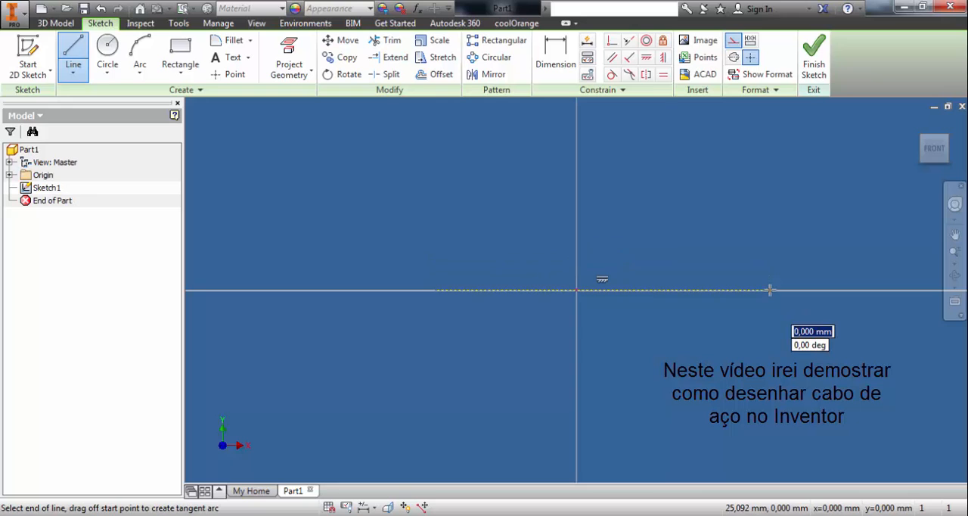
- Draw a vertical construction line about 40 mm long through the origin, perpendicular to the horizontal construction line
{"action": "key", "text": "Escape"}
{"action": "key", "text": "l"}
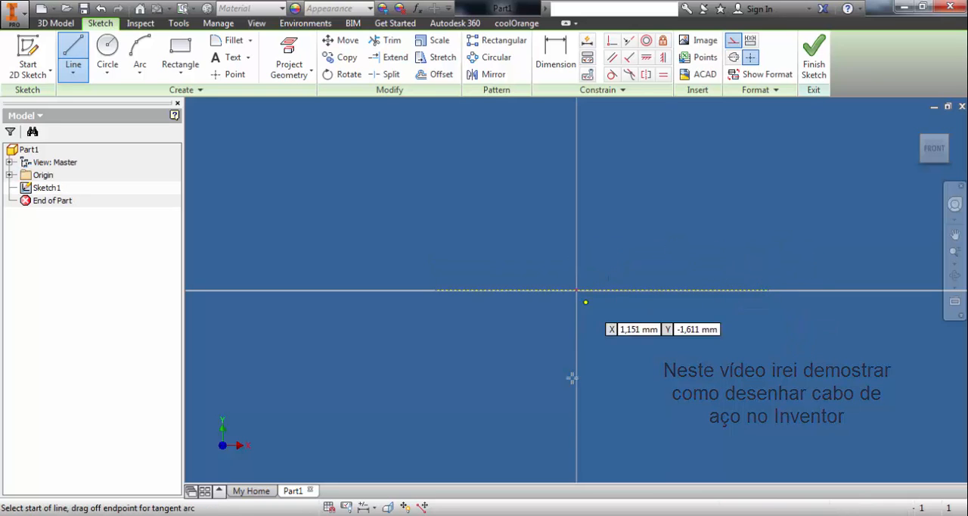
{"action": "left_click", "coordinate": [577, 437]}
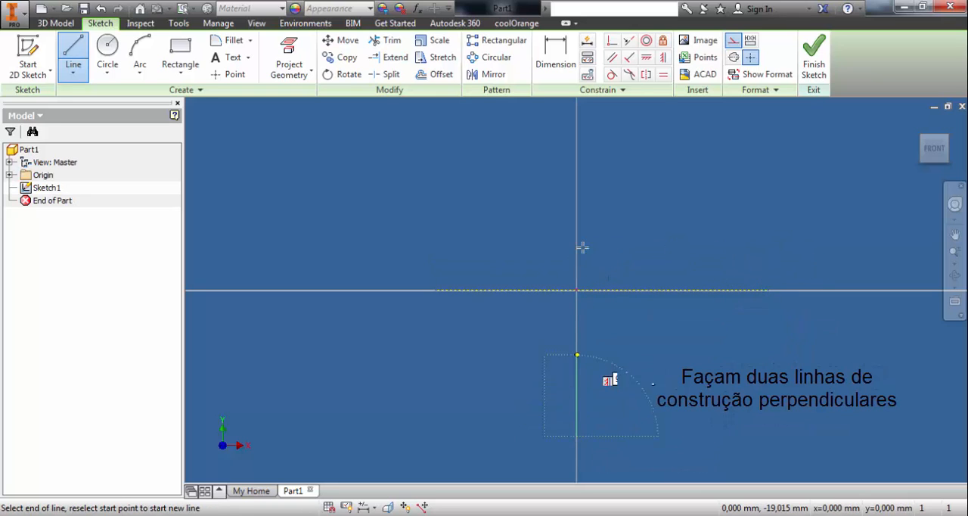
{"action": "left_click", "coordinate": [577, 126]}
{"action": "key", "text": "Escape"}
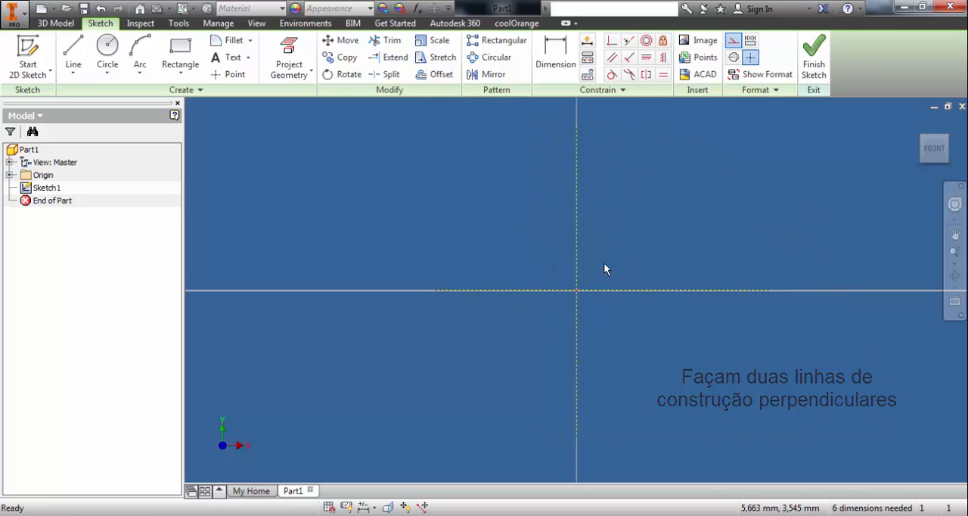
- Draw a 50 mm diameter circle centred on the origin where the construction lines cross
{"action": "left_click", "coordinate": [107, 54]}
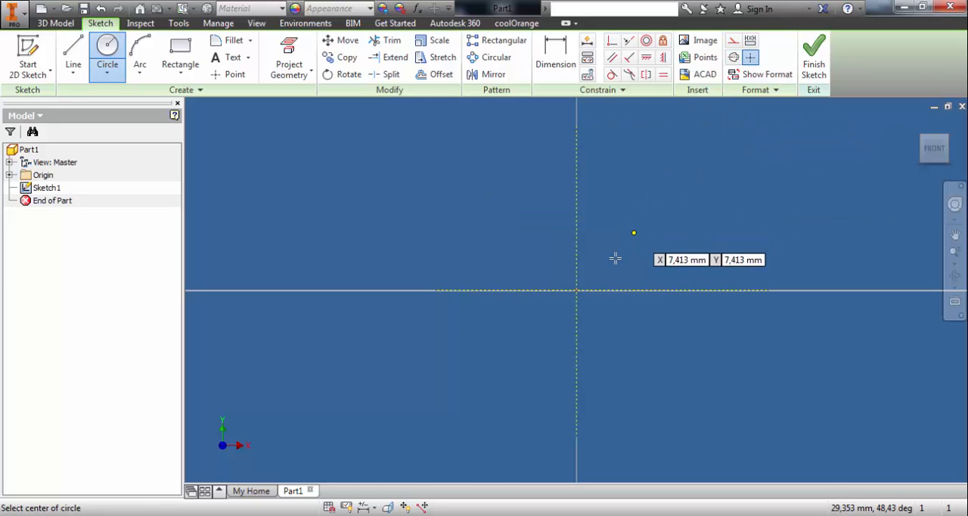
{"action": "left_click", "coordinate": [578, 290]}
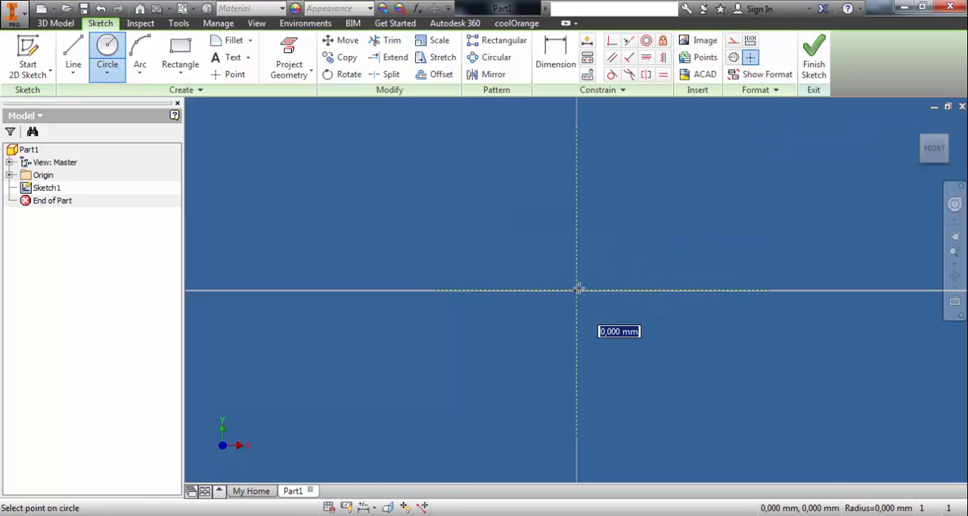
{"action": "type", "text": "50"}
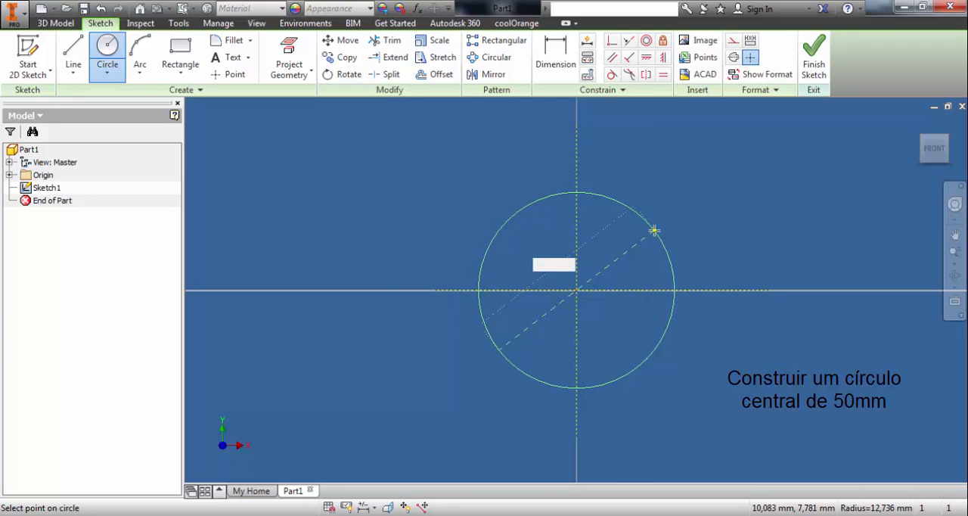
{"action": "key", "text": "Return"}
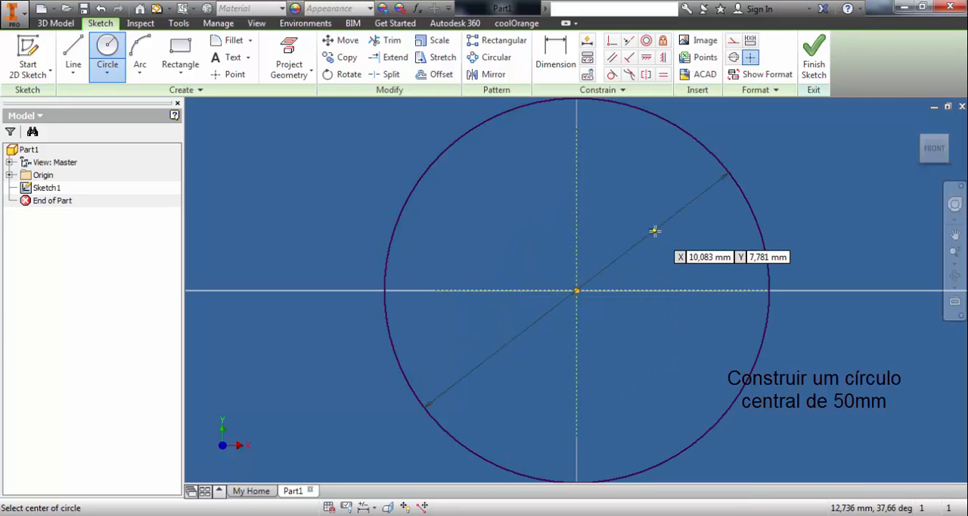
{"action": "key", "text": "Escape"}
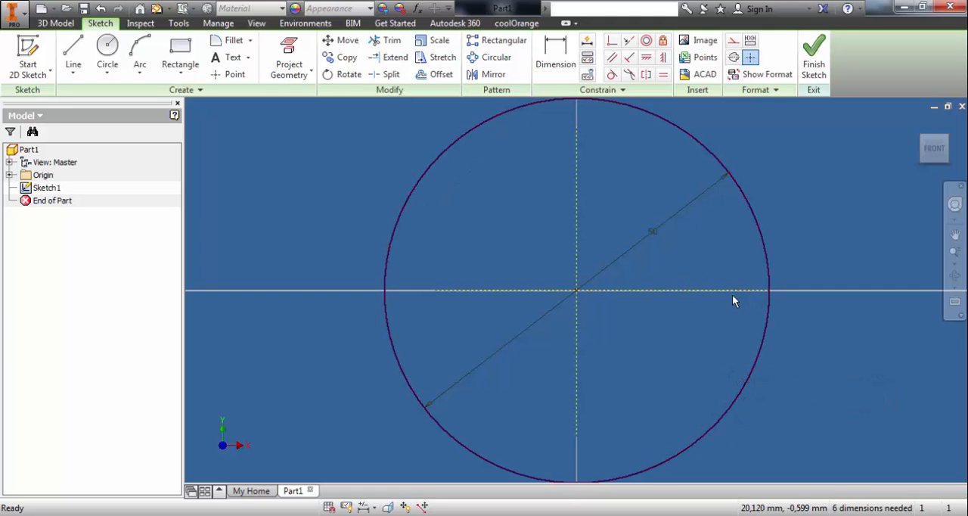
- Draw two 50 mm diameter circles centred on the central circle's 0° and 180° points along the horizontal axis
{"action": "key", "text": "c"}
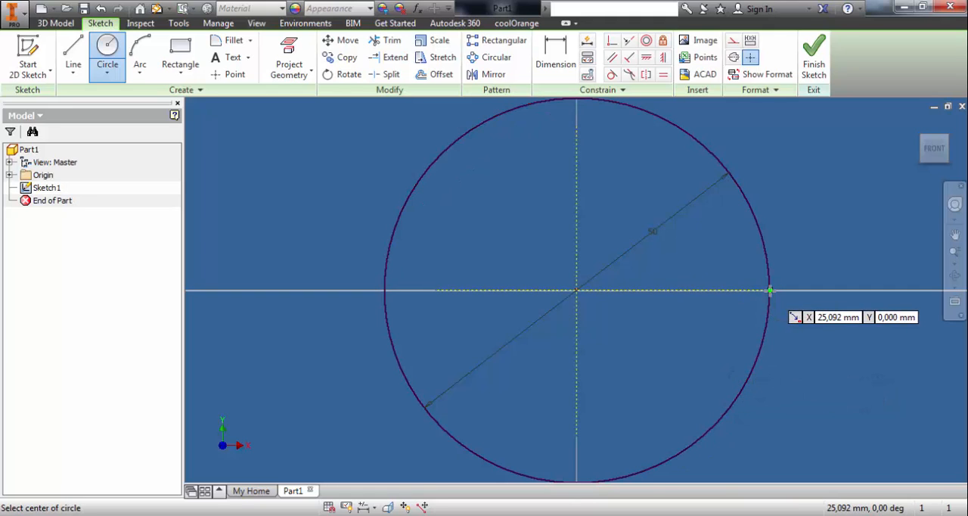
{"action": "left_click", "coordinate": [769, 291]}
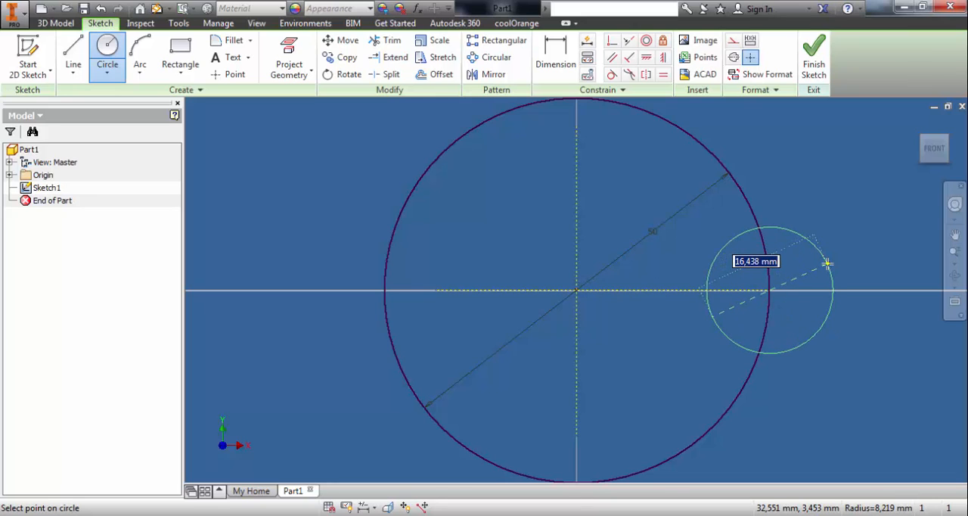
{"action": "type", "text": "50"}
{"action": "key", "text": "Return"}
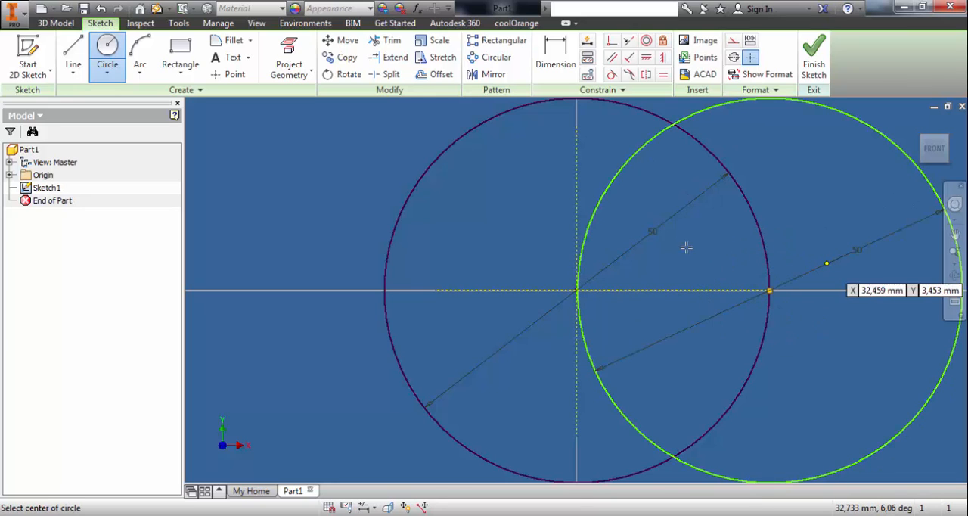
{"action": "left_click", "coordinate": [383, 291]}
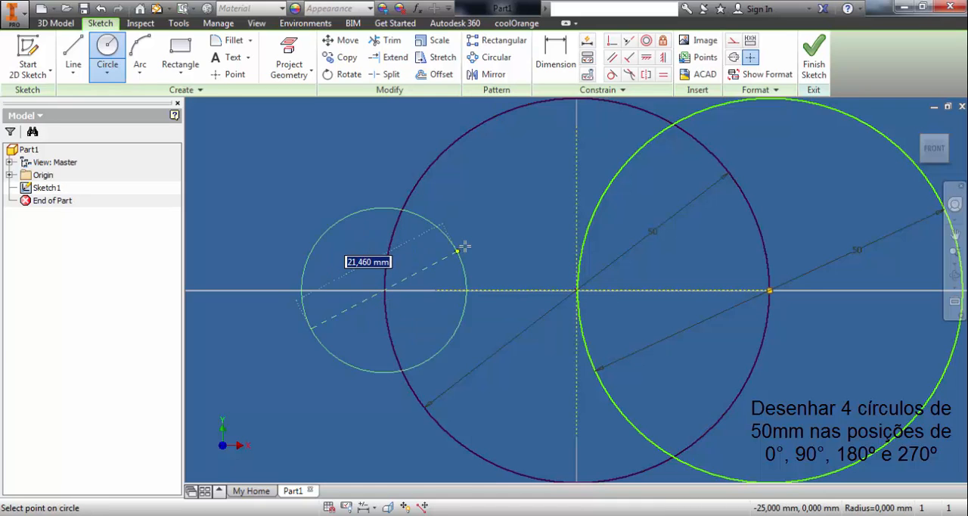
{"action": "type", "text": "50"}
{"action": "key", "text": "Return"}
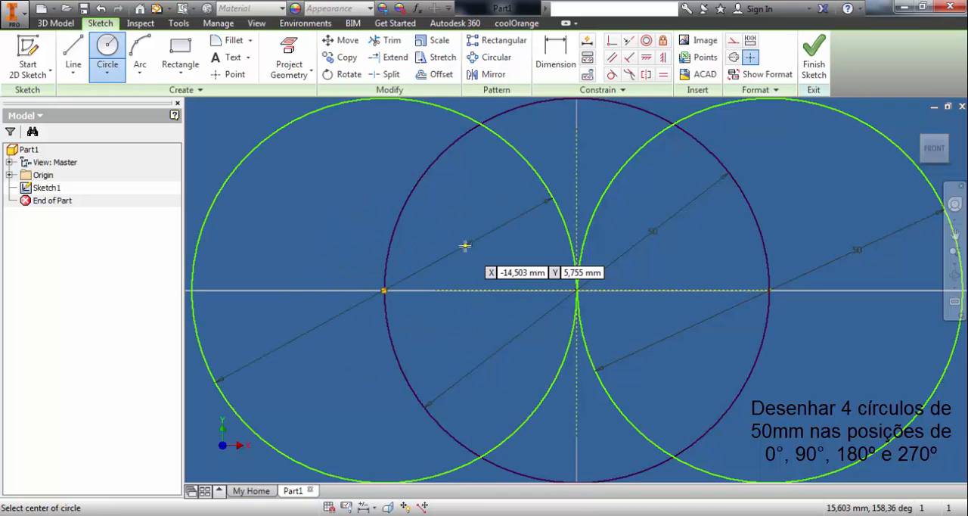
- Draw two more 50 mm diameter circles centred on the central circle's 90° and 270° points along the vertical axis
{"action": "scroll", "coordinate": [579, 255], "scroll_direction": "up", "scroll_amount": 2}
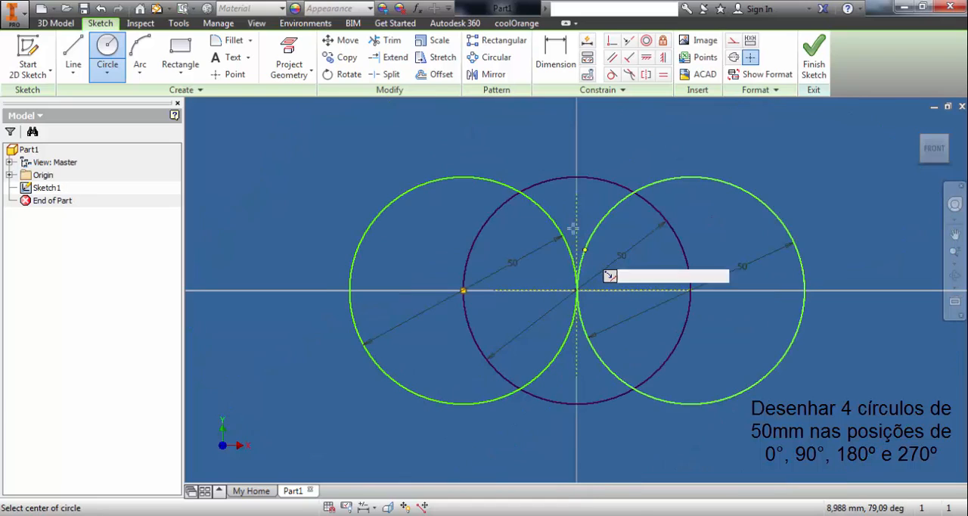
{"action": "left_click", "coordinate": [577, 177]}
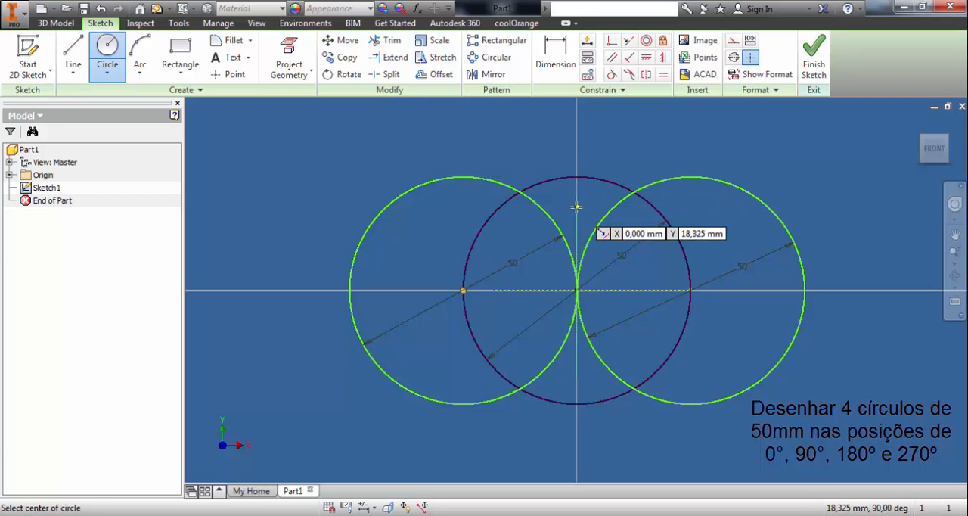
{"action": "left_click", "coordinate": [577, 177]}
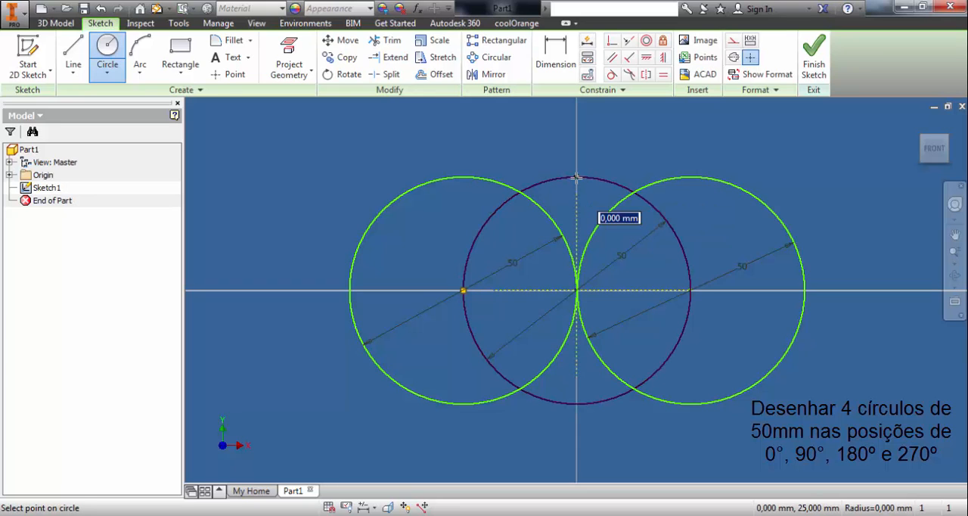
{"action": "type", "text": "50"}
{"action": "key", "text": "Return"}
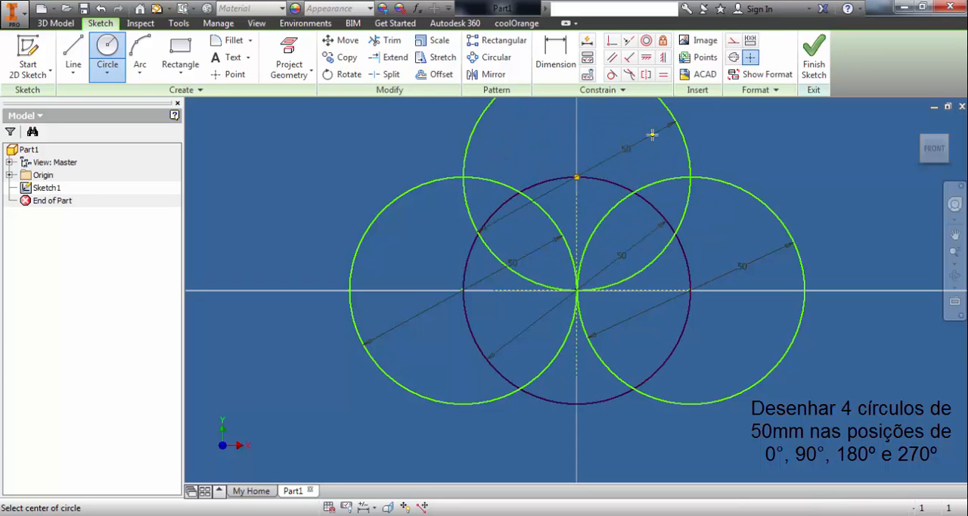
{"action": "left_click", "coordinate": [577, 404]}
{"action": "type", "text": "50"}
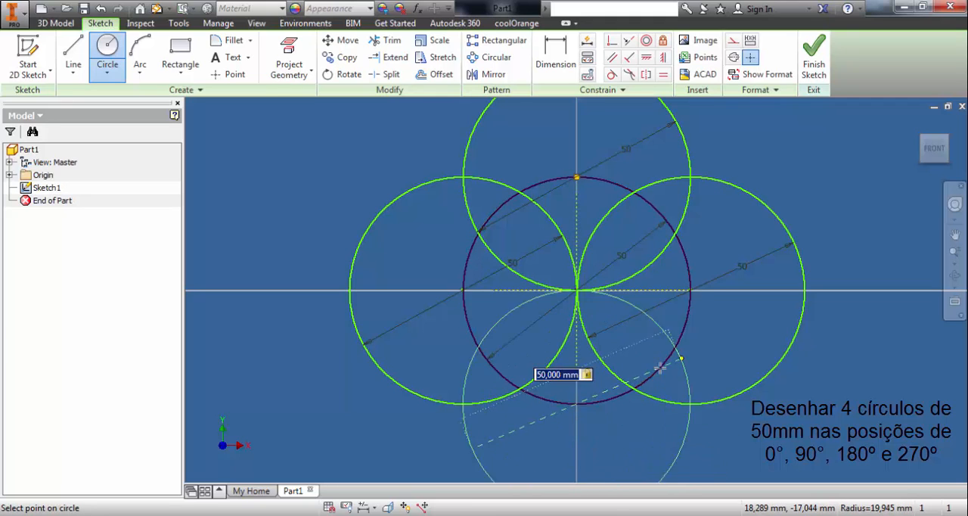
{"action": "key", "text": "Return"}
{"action": "scroll", "coordinate": [685, 320], "scroll_direction": "up", "scroll_amount": 5}
{"action": "scroll", "coordinate": [683, 305], "scroll_direction": "down", "scroll_amount": 3}
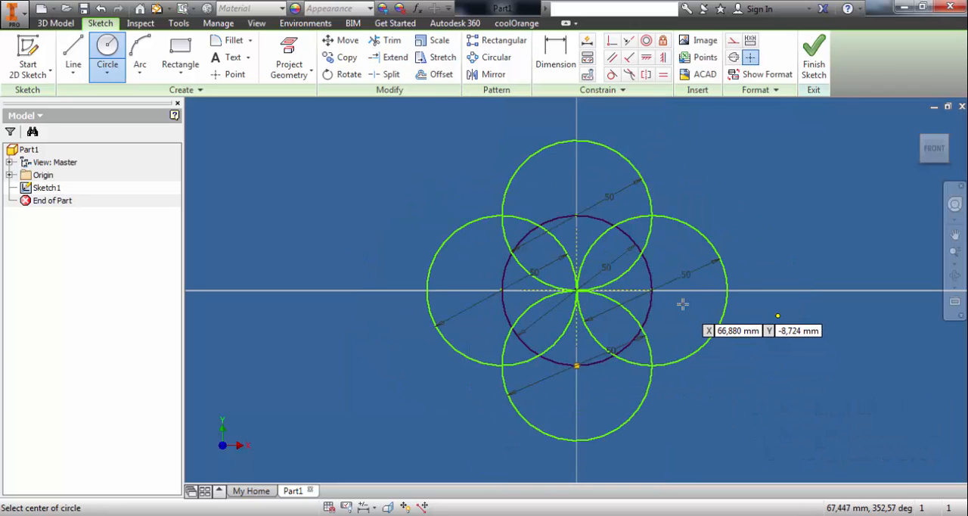
- Finish the circle sketch and start a new sketch on the perpendicular XZ origin plane
{"action": "middle_click_drag", "start_coordinate": [757, 301], "coordinate": [702, 327], "text": "shift"}
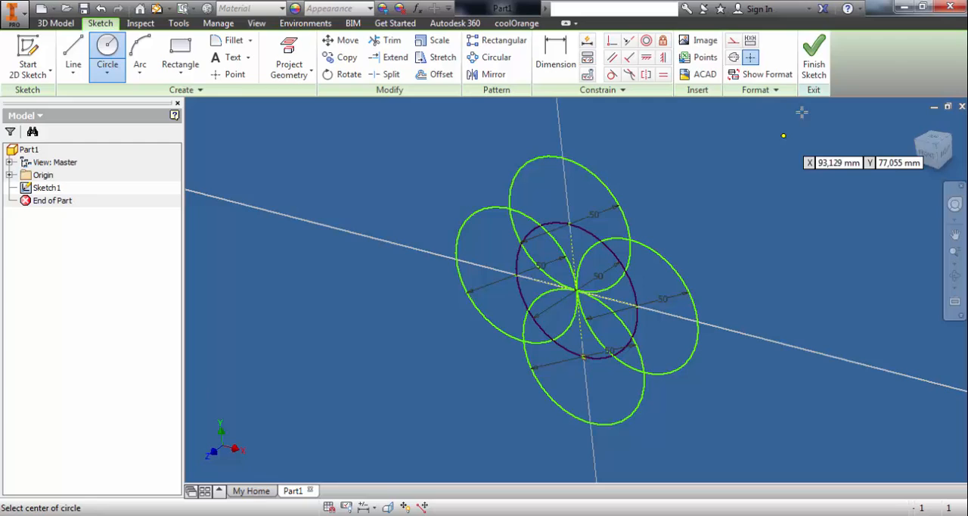
{"action": "left_click", "coordinate": [815, 57]}
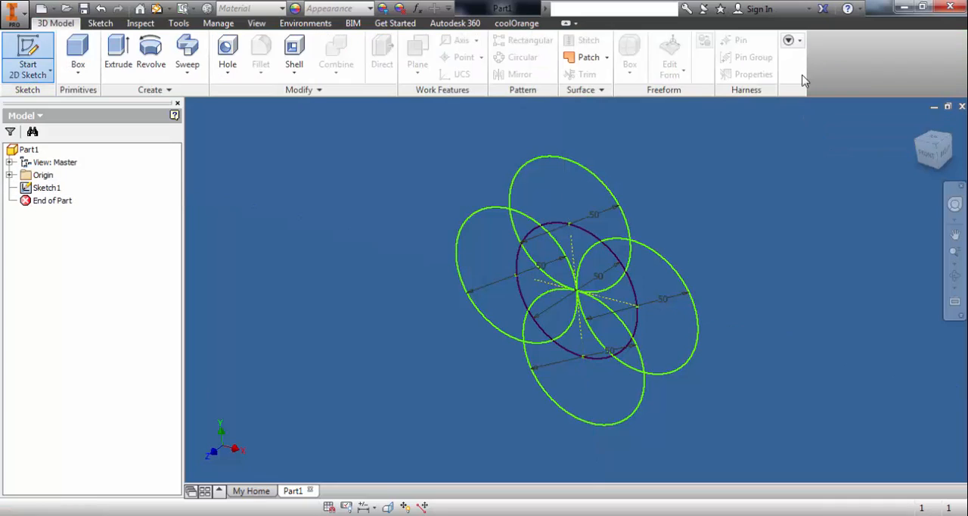
{"action": "left_click", "coordinate": [9, 174]}
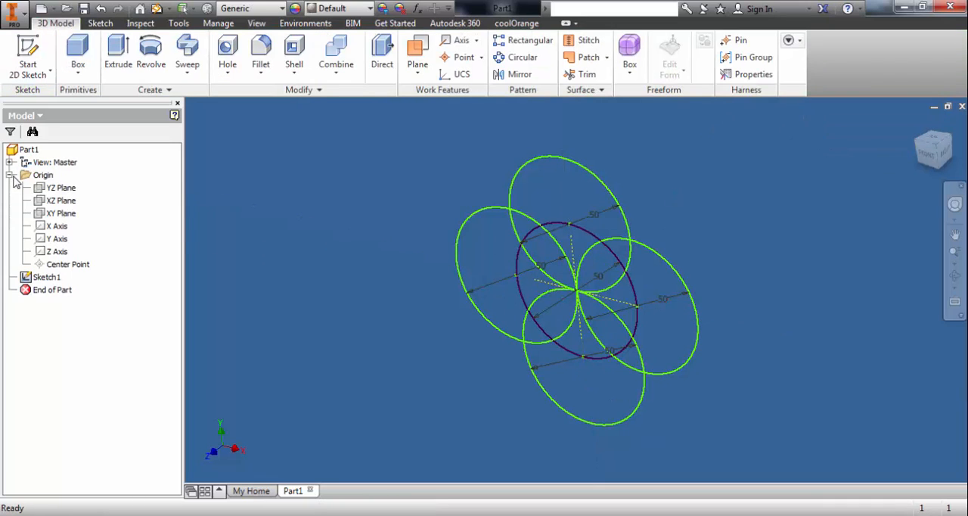
{"action": "left_click", "coordinate": [59, 200]}
{"action": "mouse_move", "coordinate": [344, 206]}
{"action": "middle_mouse_down", "text": "shift"}
{"action": "mouse_move", "coordinate": [298, 249]}
{"action": "mouse_move", "coordinate": [260, 235]}
{"action": "middle_mouse_up", "text": "shift"}
{"action": "key", "text": "s"}
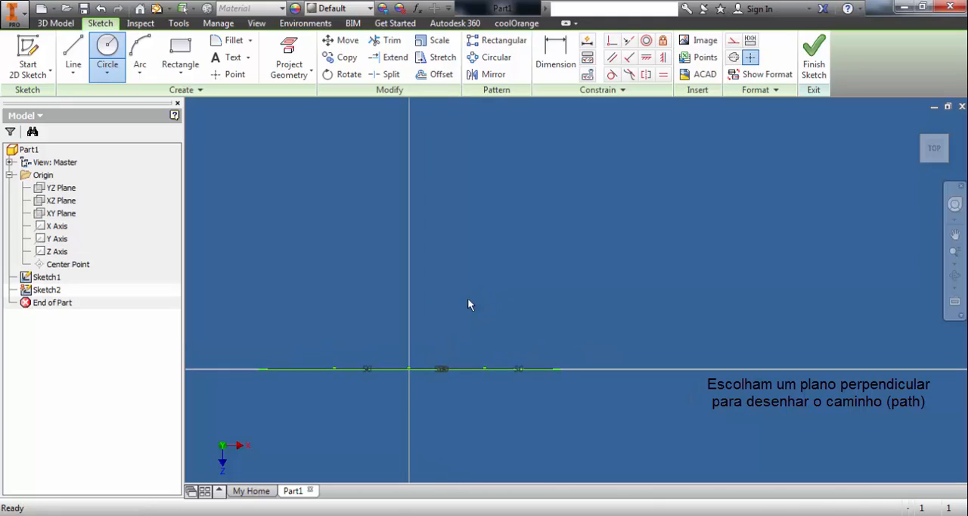
- Start a control vertex spline at the origin, placing a vertex about 70 mm straight up and further ones curving away from the vertical axis
{"action": "left_click", "coordinate": [77, 76]}
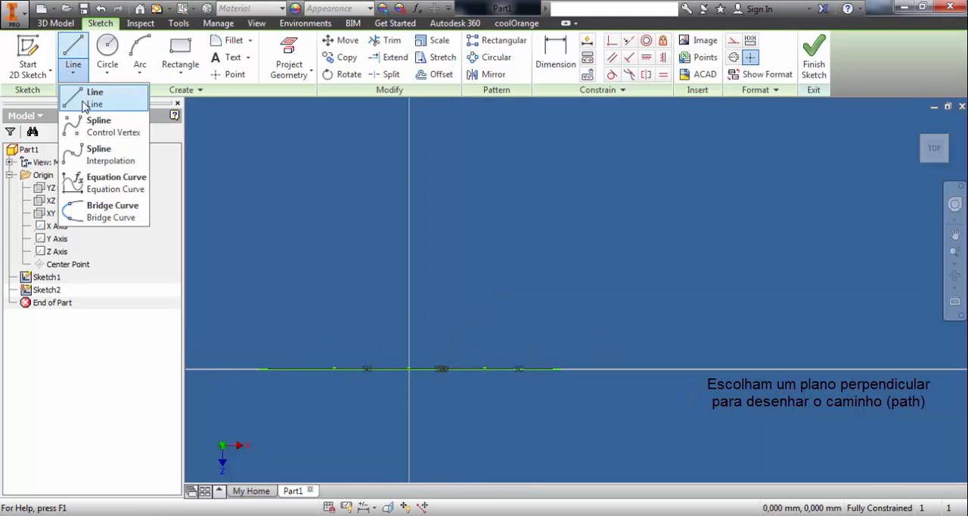
{"action": "left_click", "coordinate": [113, 127]}
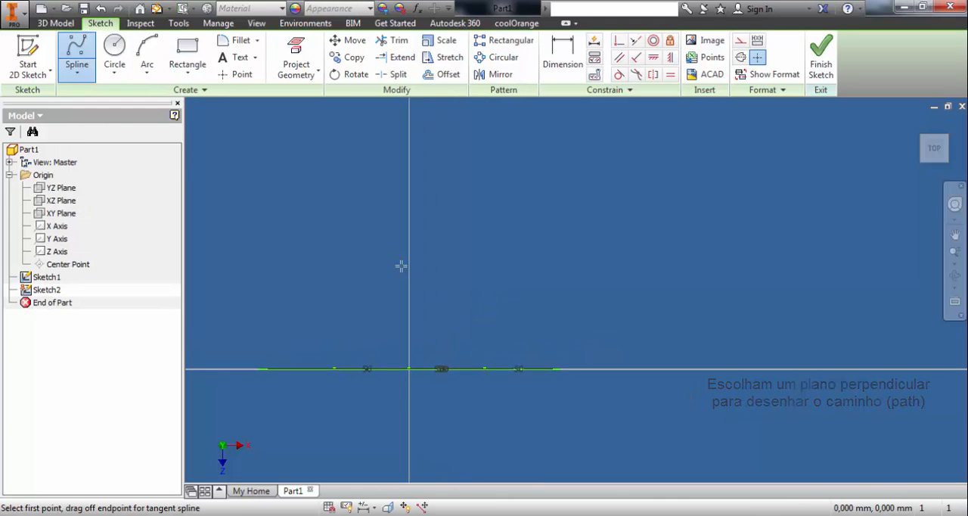
{"action": "left_click", "coordinate": [409, 369]}
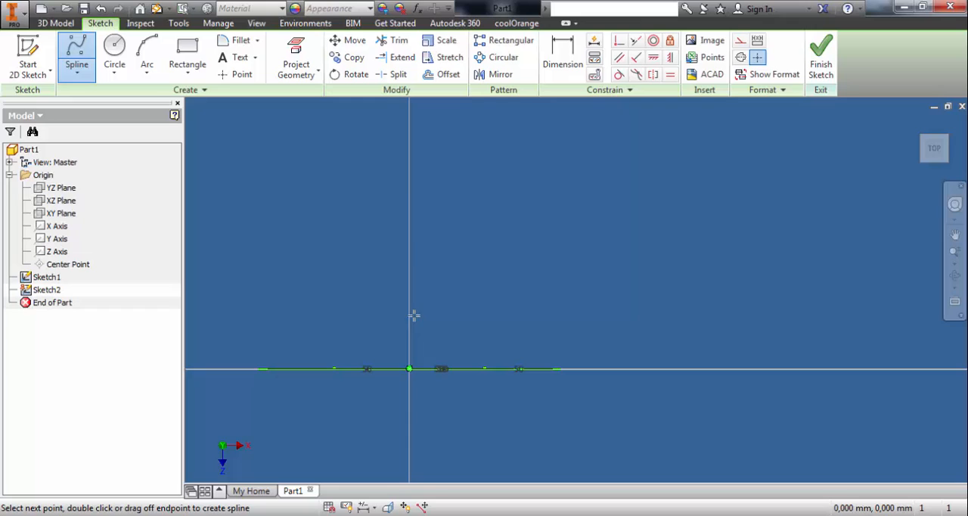
{"action": "left_click", "coordinate": [410, 159]}
{"action": "scroll", "coordinate": [568, 257], "scroll_direction": "down", "scroll_amount": 5}
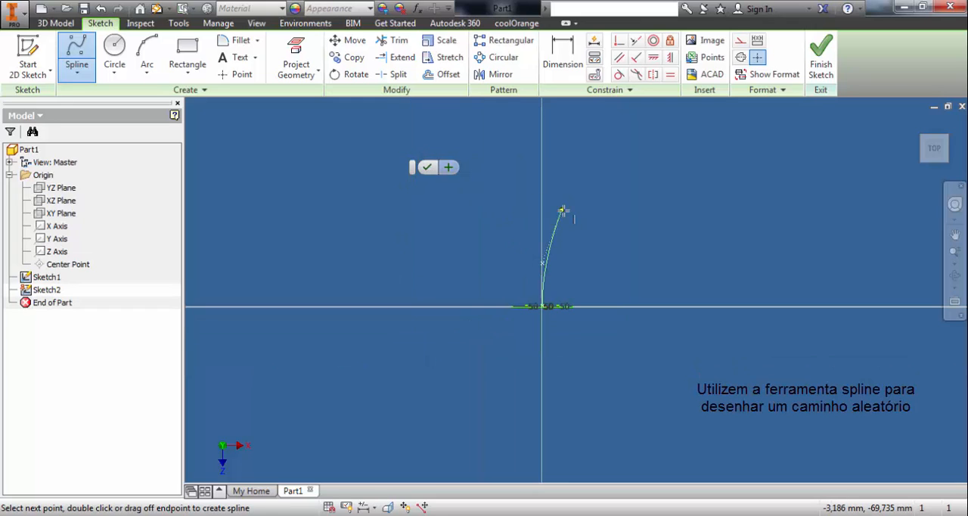
{"action": "scroll", "coordinate": [570, 171], "scroll_direction": "down", "scroll_amount": 3}
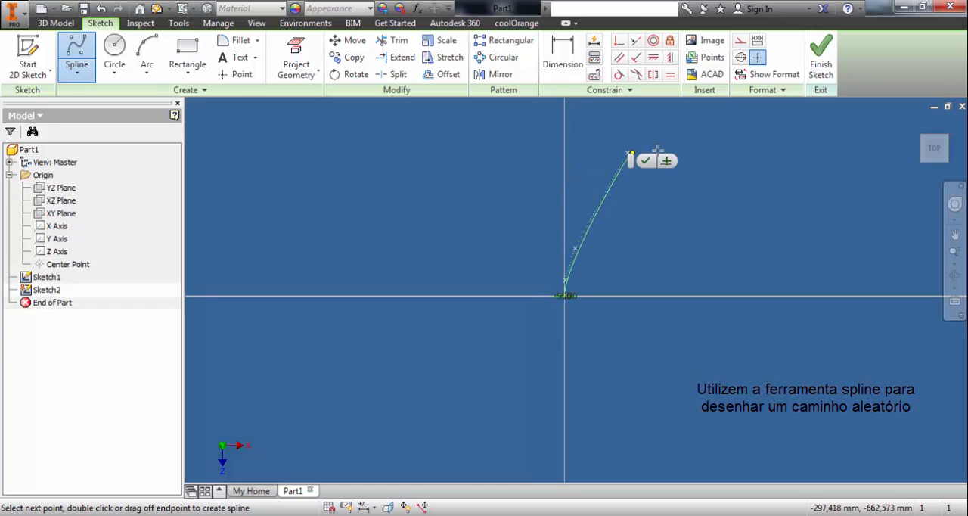
{"action": "scroll", "coordinate": [676, 157], "scroll_direction": "down", "scroll_amount": 4}
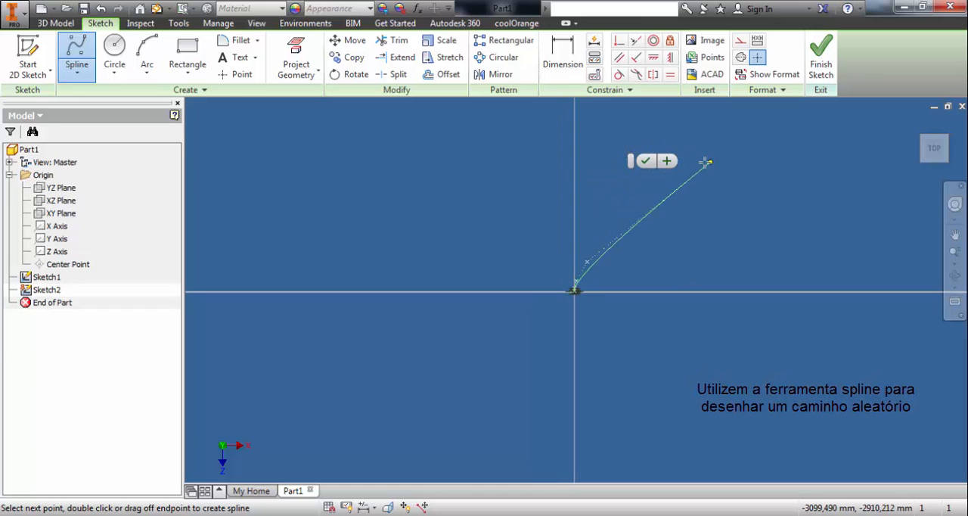
- Continue the control vertex spline with vertices rising away from the origin and arching over to one side
{"action": "left_click", "coordinate": [617, 182]}
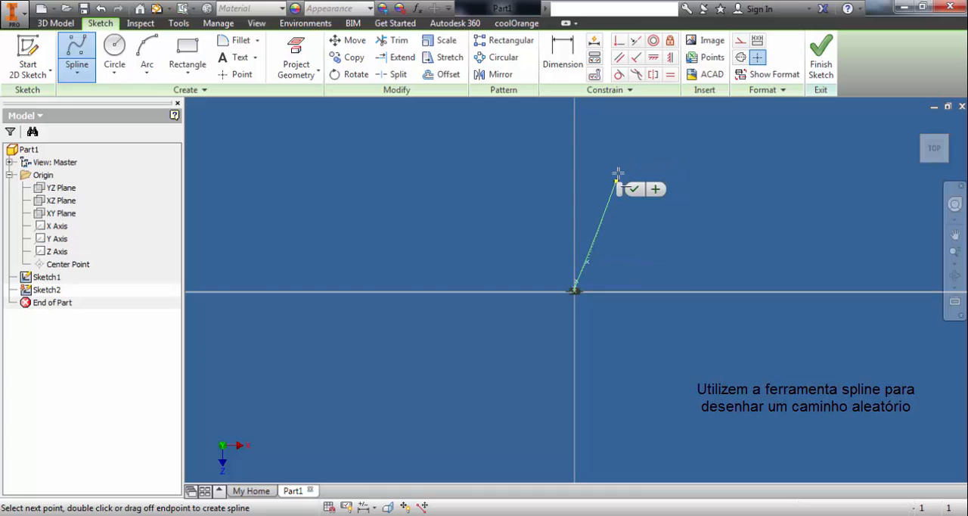
{"action": "left_click", "coordinate": [674, 140]}
{"action": "scroll", "coordinate": [696, 144], "scroll_direction": "down", "scroll_amount": 3}
{"action": "left_click", "coordinate": [771, 157]}
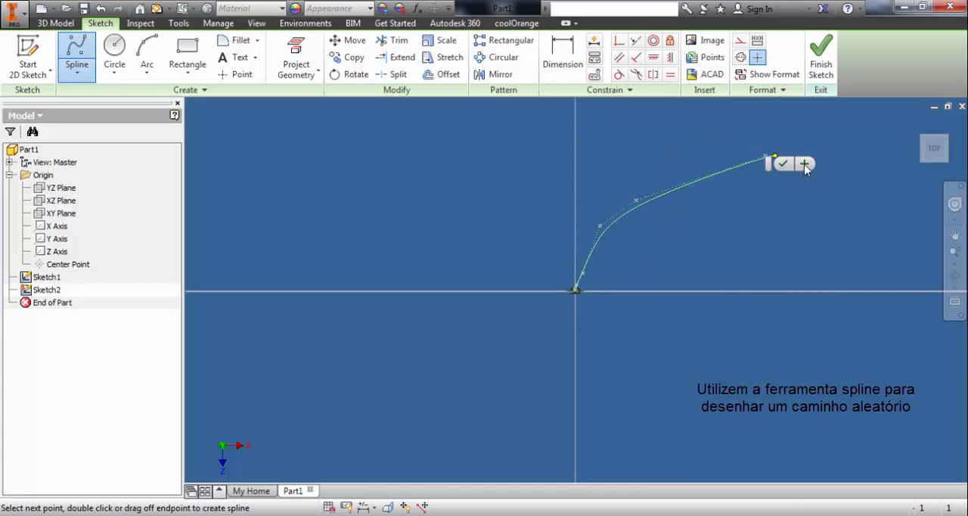
{"action": "left_click", "coordinate": [855, 189]}
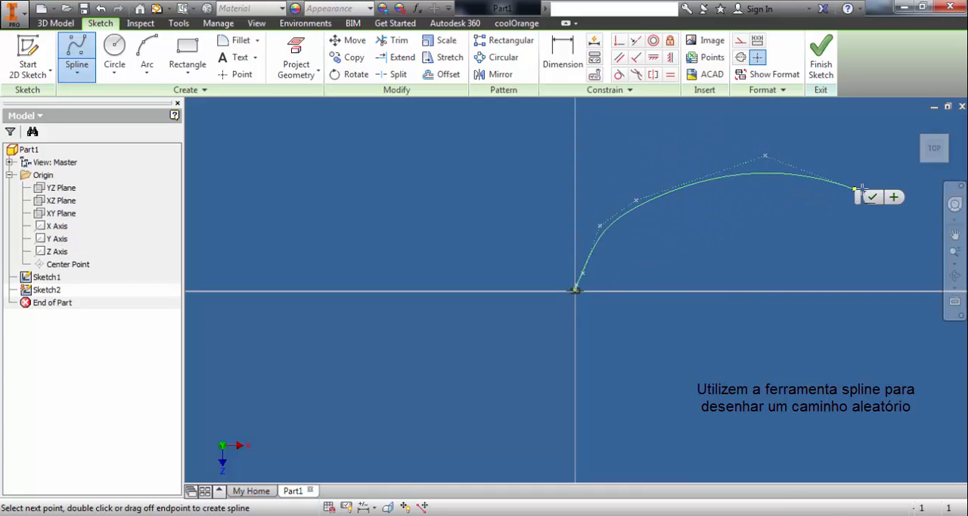
{"action": "left_click", "coordinate": [923, 196]}
- Curve the spline downward, end it about 800 mm below the horizontal axis and about 14,100 mm across from the origin, and finish the sketch
{"action": "middle_click_drag", "start_coordinate": [905, 232], "coordinate": [709, 218]}
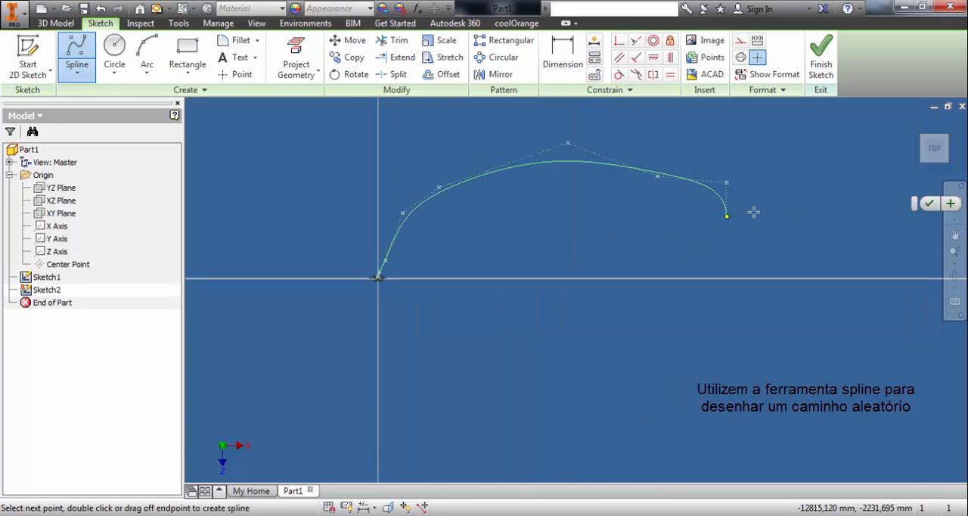
{"action": "left_click", "coordinate": [752, 222]}
{"action": "left_click", "coordinate": [752, 262]}
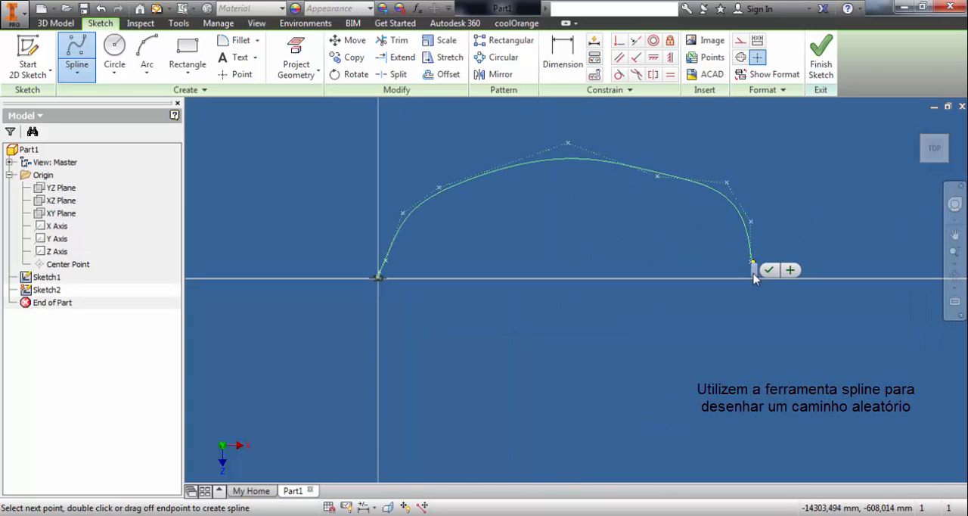
{"action": "left_click", "coordinate": [749, 299]}
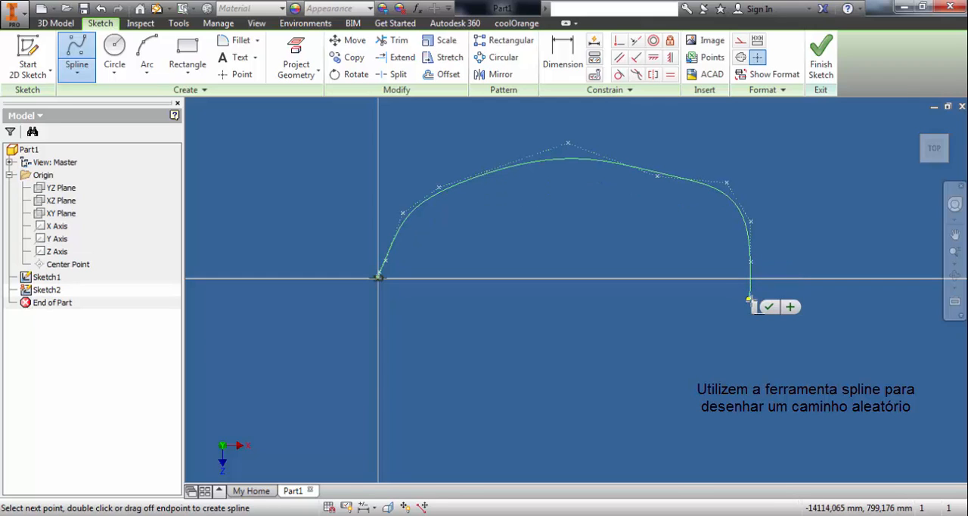
{"action": "key", "text": "Escape"}
{"action": "mouse_move", "coordinate": [712, 279]}
{"action": "middle_mouse_down", "text": "shift"}
{"action": "mouse_move", "coordinate": [659, 262]}
{"action": "mouse_move", "coordinate": [601, 273]}
{"action": "mouse_move", "coordinate": [665, 273]}
{"action": "mouse_move", "coordinate": [660, 288]}
{"action": "middle_mouse_up", "text": "shift"}
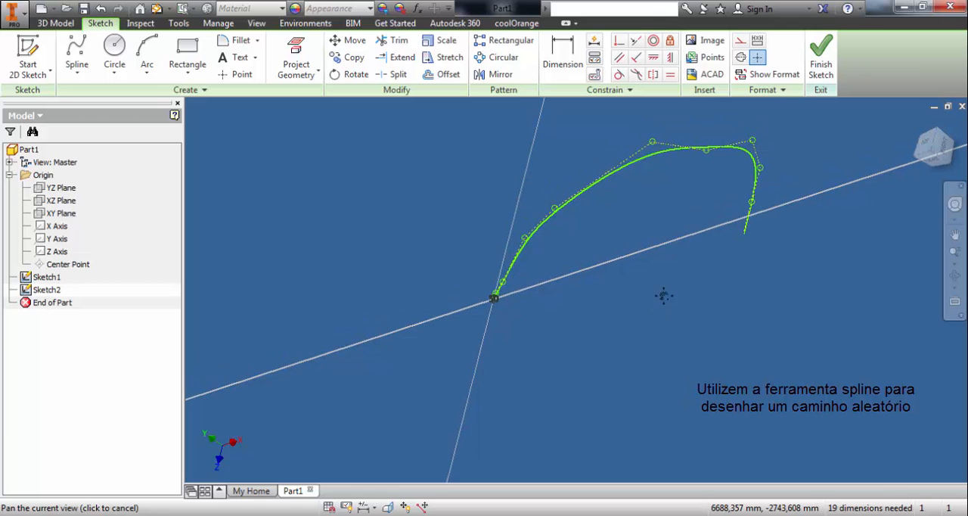
{"action": "left_click", "coordinate": [820, 61]}
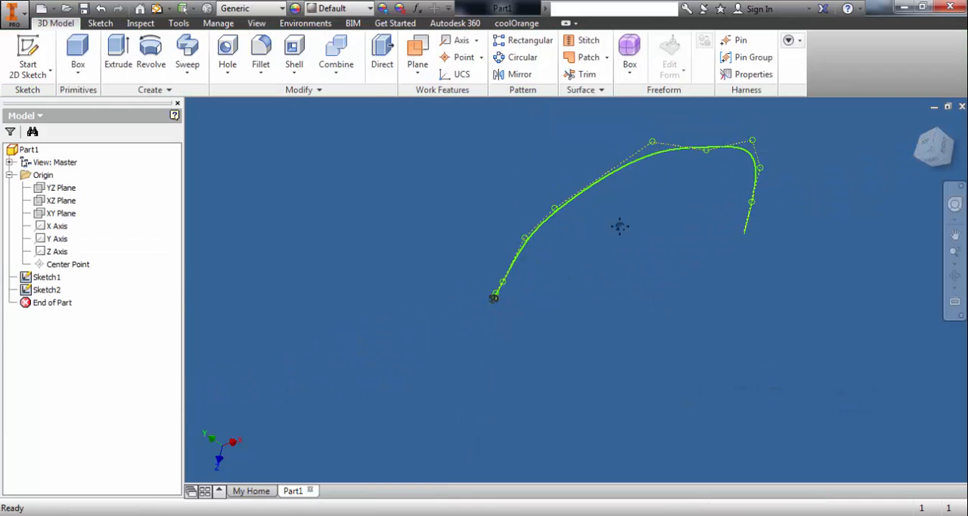
- Start a sweep with Optimize for Single Selection turned off and select the four outer 50 mm circles as profiles
{"action": "left_click", "coordinate": [189, 51]}
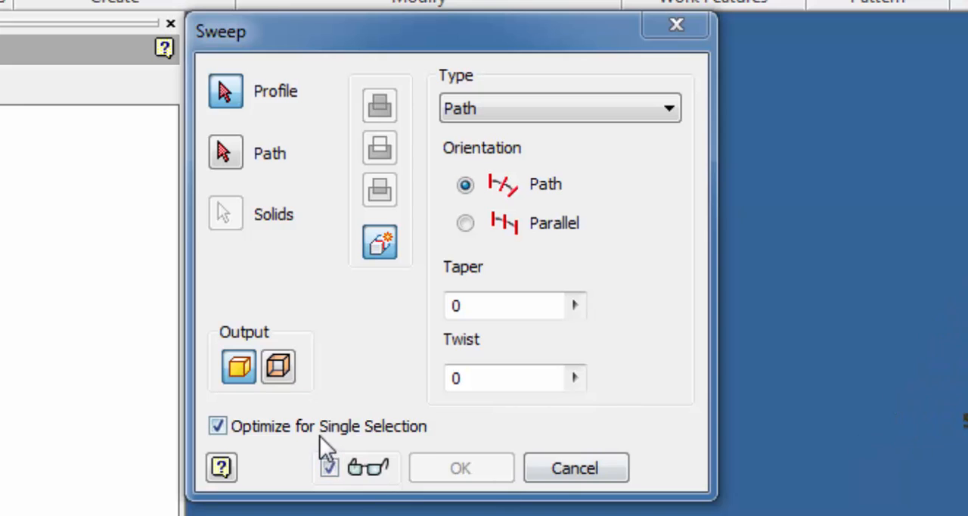
{"action": "left_click", "coordinate": [320, 433]}
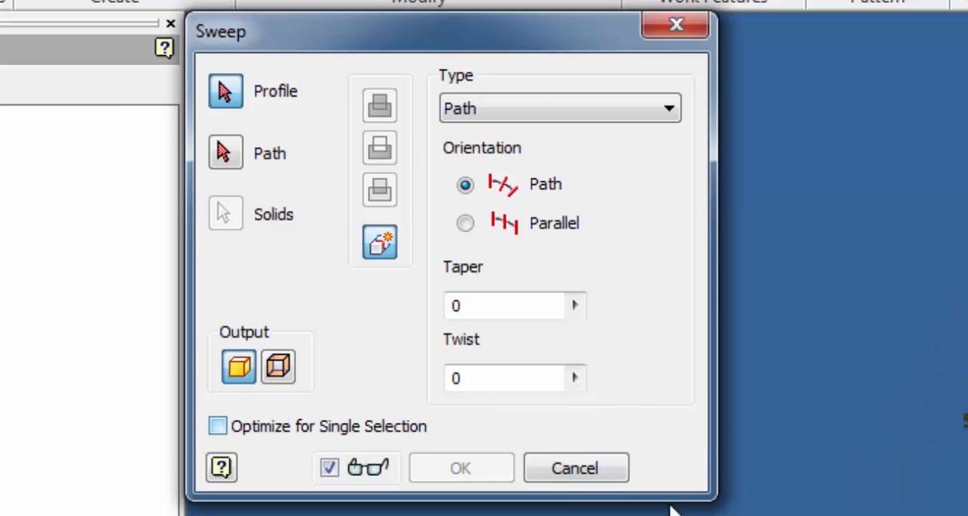
{"action": "scroll", "coordinate": [967, 412], "scroll_direction": "down", "scroll_amount": 3}
{"action": "middle_click_drag", "start_coordinate": [939, 454], "coordinate": [967, 424]}
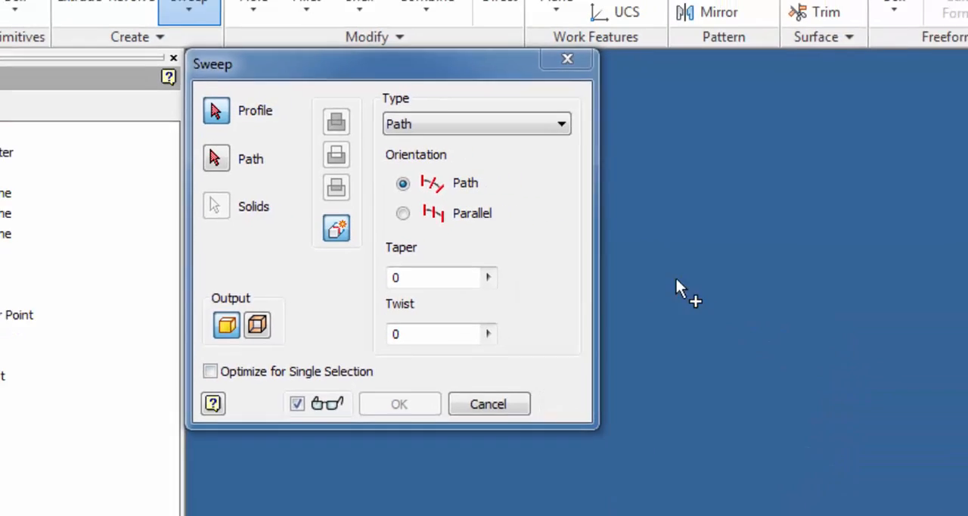
{"action": "mouse_move", "coordinate": [676, 281]}
{"action": "middle_mouse_down"}
{"action": "mouse_move", "coordinate": [603, 320]}
{"action": "mouse_move", "coordinate": [588, 305]}
{"action": "middle_mouse_up"}
{"action": "scroll", "coordinate": [588, 305], "scroll_direction": "down", "scroll_amount": 5}
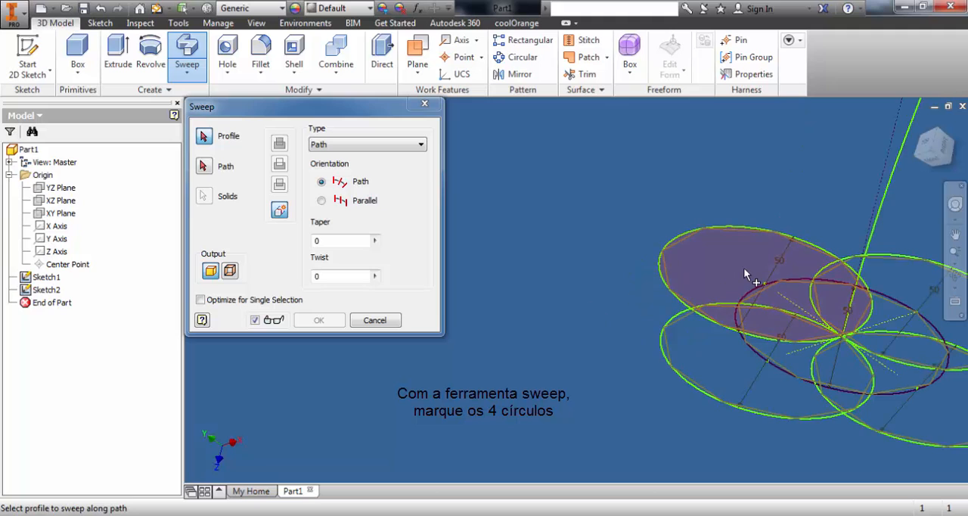
{"action": "left_click", "coordinate": [744, 268]}
{"action": "left_click", "coordinate": [705, 364]}
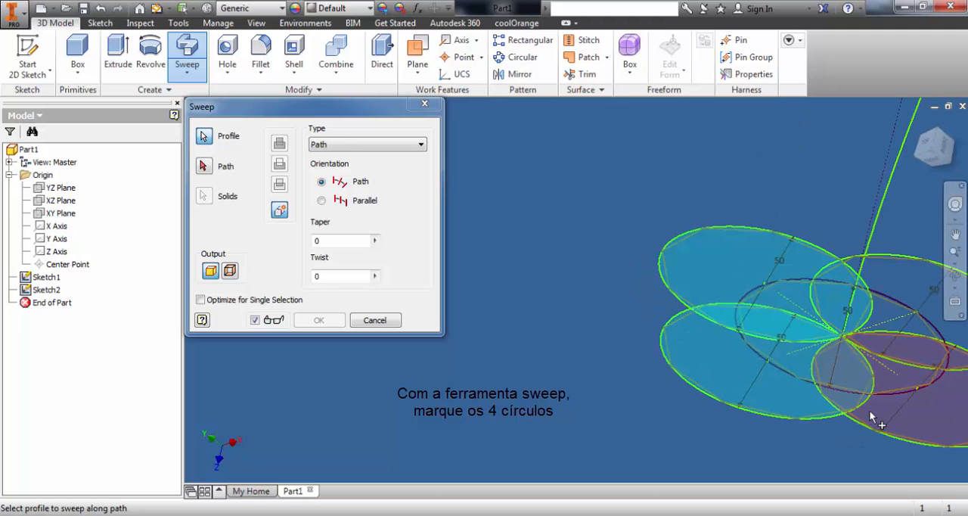
{"action": "left_click", "coordinate": [869, 410]}
{"action": "left_click", "coordinate": [889, 292]}
{"action": "mouse_move", "coordinate": [811, 238]}
{"action": "middle_mouse_down"}
{"action": "mouse_move", "coordinate": [589, 190]}
{"action": "mouse_move", "coordinate": [571, 199]}
{"action": "middle_mouse_up"}
- Sweep the selected circles along the spline path as a solid with a twist of 900
{"action": "left_click", "coordinate": [207, 169]}
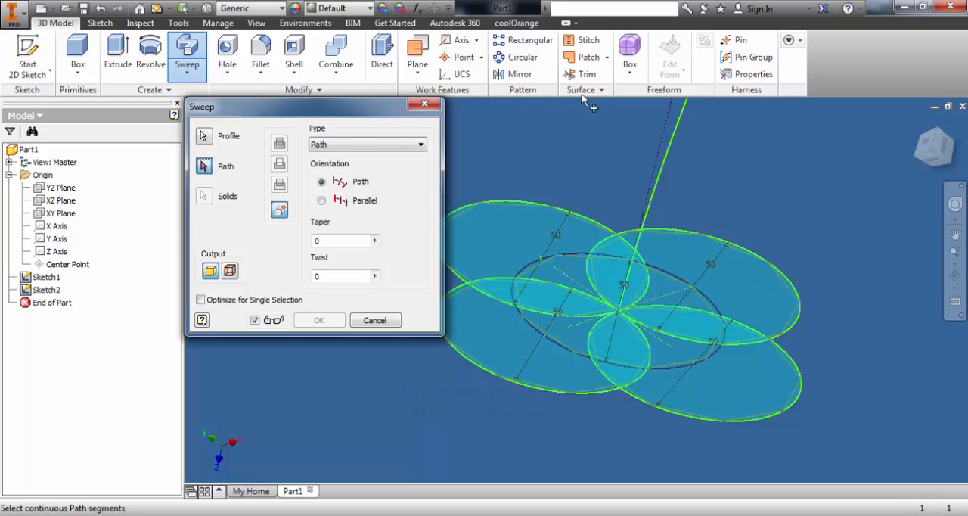
{"action": "left_click", "coordinate": [676, 128]}
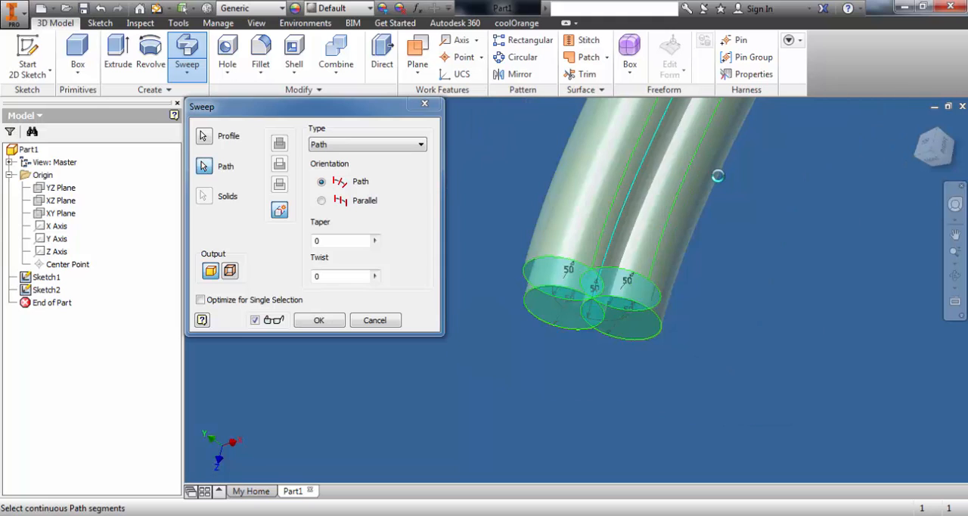
{"action": "scroll", "coordinate": [792, 167], "scroll_direction": "down", "scroll_amount": 10}
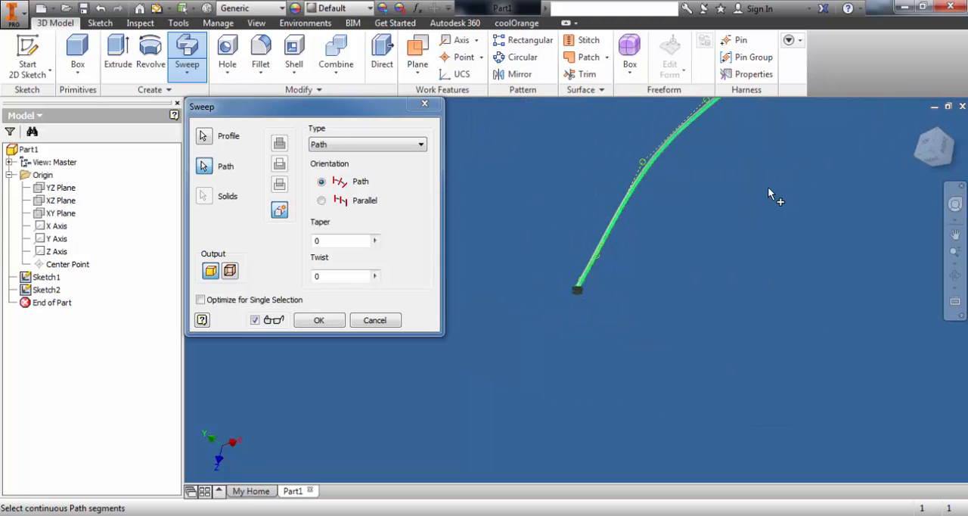
{"action": "middle_click_drag", "start_coordinate": [731, 209], "coordinate": [592, 289], "text": "shift"}
{"action": "middle_click_drag", "start_coordinate": [631, 252], "coordinate": [704, 219], "text": "shift"}
{"action": "left_click", "coordinate": [345, 276]}
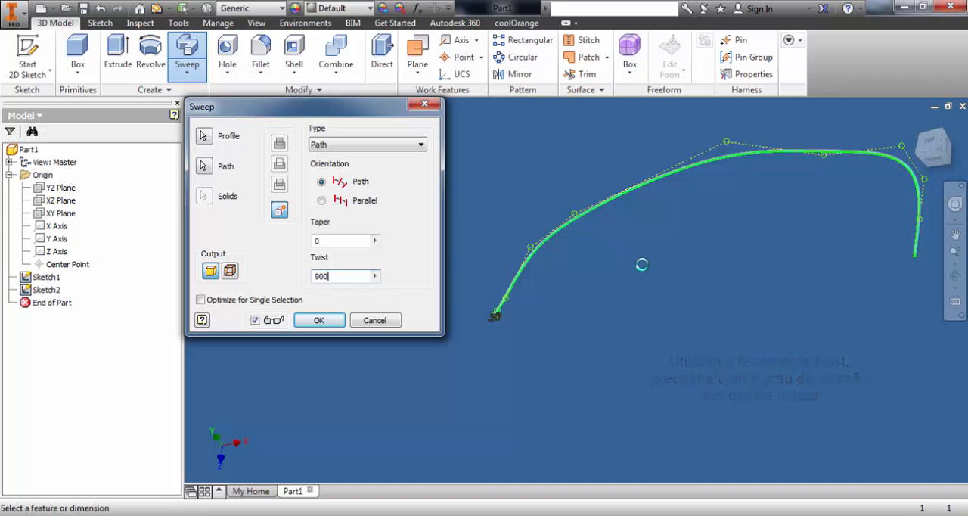
{"action": "left_click", "coordinate": [318, 321]}
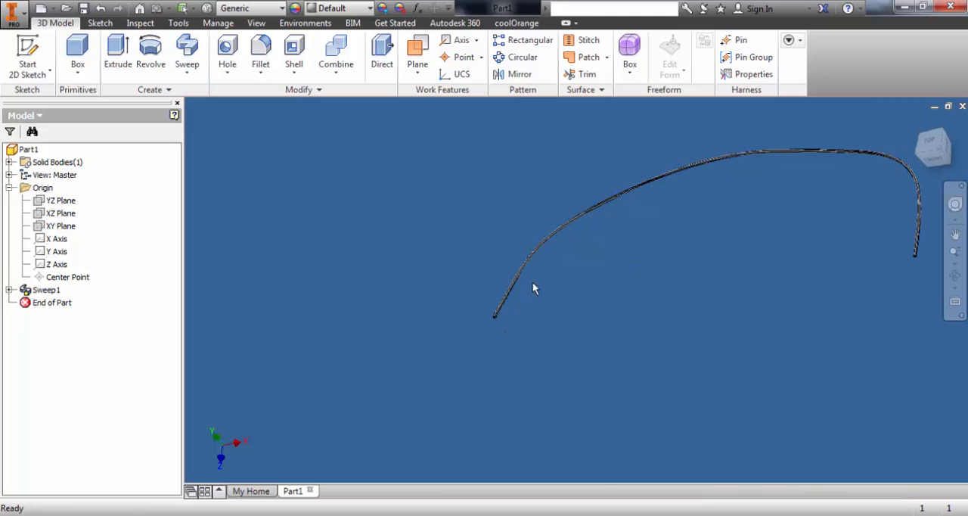
- Change the visual style so the swept rope is displayed without edge lines
{"action": "middle_click_drag", "start_coordinate": [678, 246], "coordinate": [566, 284]}
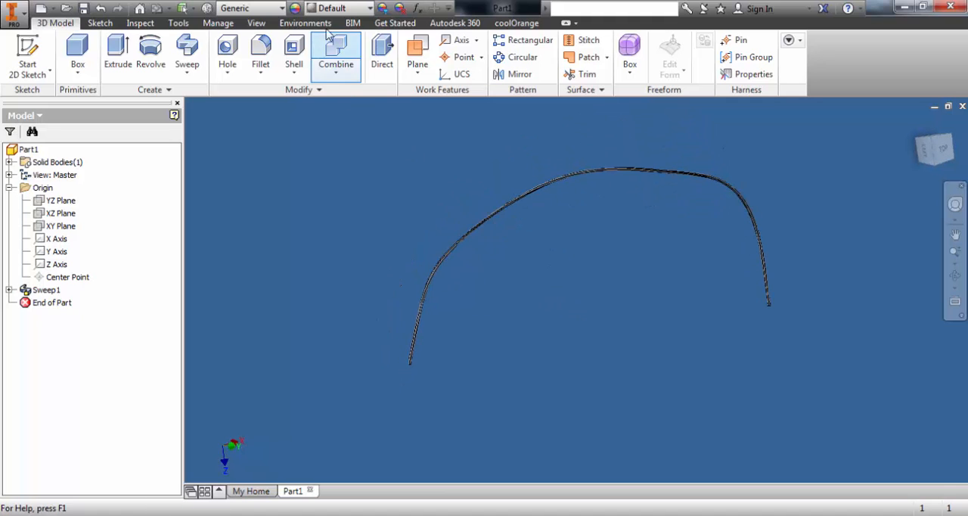
{"action": "left_click", "coordinate": [257, 23]}
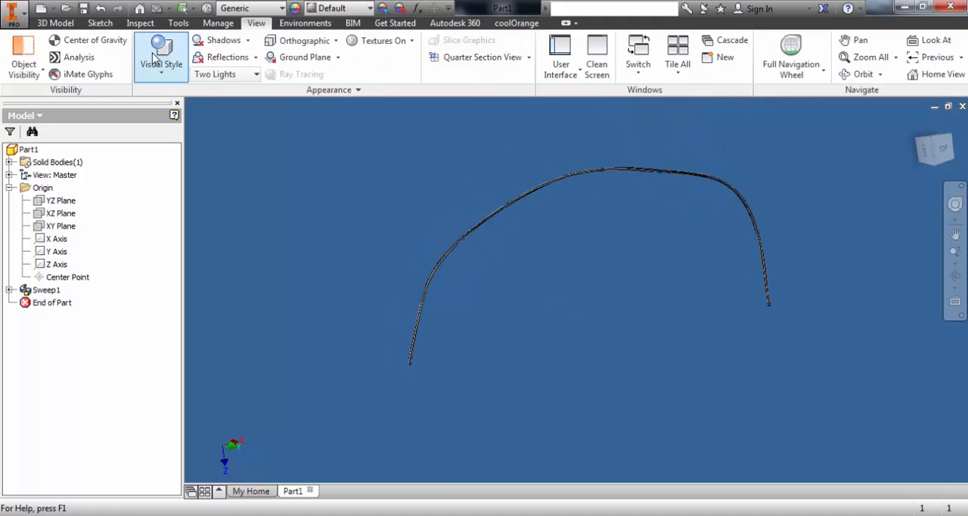
{"action": "left_click", "coordinate": [161, 53]}
{"action": "left_click", "coordinate": [277, 174]}
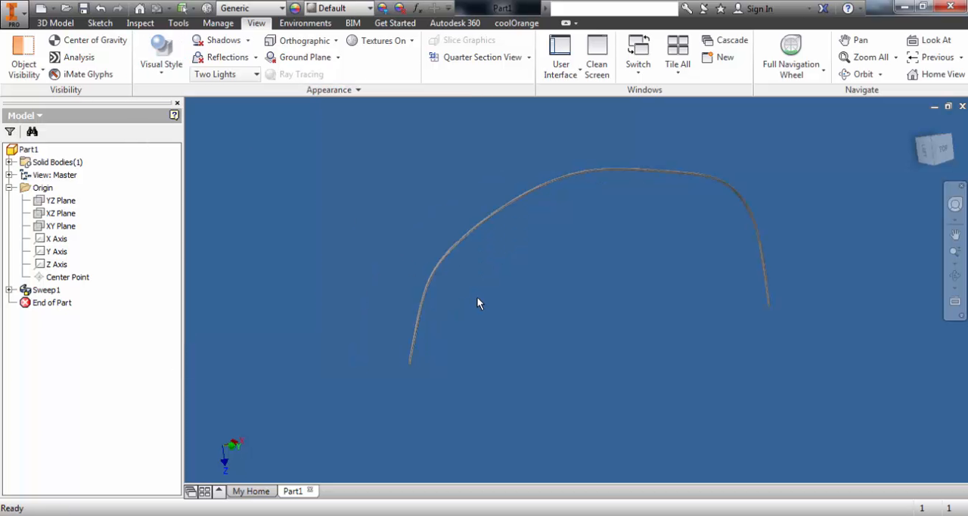
- Examine the twisted strands along the length of the rope, from its start over the arch
{"action": "mouse_move", "coordinate": [481, 297]}
{"action": "middle_mouse_down", "text": "shift"}
{"action": "mouse_move", "coordinate": [495, 264]}
{"action": "mouse_move", "coordinate": [485, 251]}
{"action": "mouse_move", "coordinate": [853, 266]}
{"action": "middle_mouse_up", "text": "shift"}
{"action": "scroll", "coordinate": [470, 252], "scroll_direction": "down", "scroll_amount": 5}
{"action": "middle_click_drag", "start_coordinate": [560, 247], "coordinate": [607, 196]}
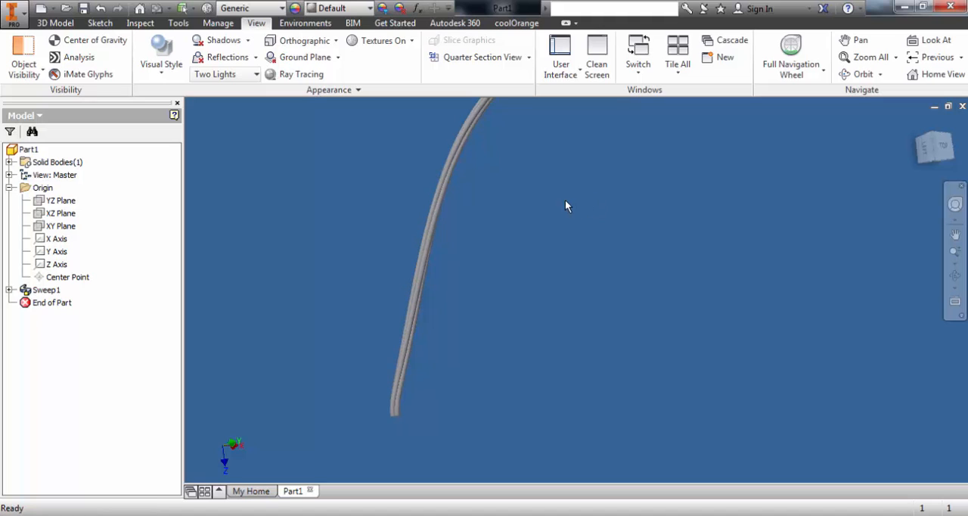
{"action": "scroll", "coordinate": [563, 199], "scroll_direction": "up", "scroll_amount": 3}
{"action": "middle_click_drag", "start_coordinate": [386, 314], "coordinate": [242, 403]}
{"action": "middle_click_drag", "start_coordinate": [539, 271], "coordinate": [407, 321]}
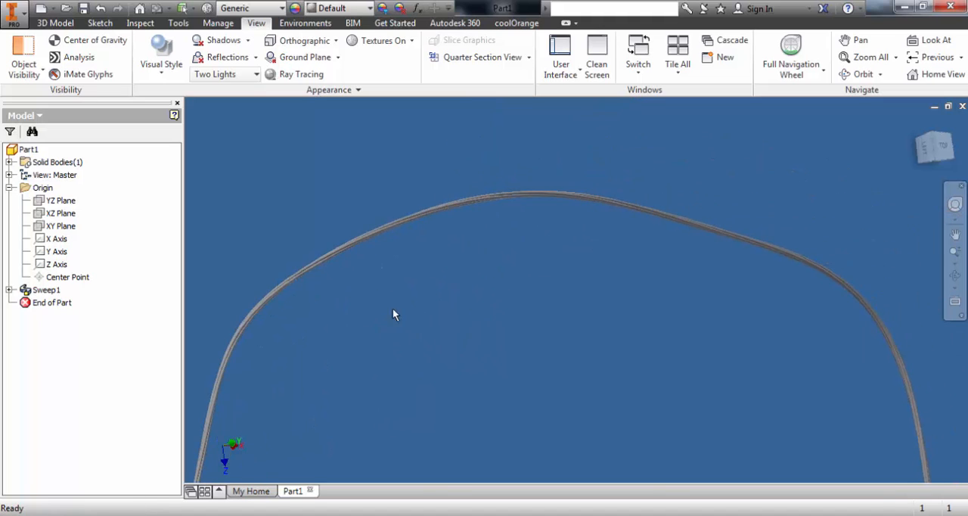
{"action": "middle_click_drag", "start_coordinate": [492, 303], "coordinate": [436, 187]}
{"action": "scroll", "coordinate": [449, 221], "scroll_direction": "up", "scroll_amount": 3}
{"action": "middle_click_drag", "start_coordinate": [533, 275], "coordinate": [436, 242], "text": "shift"}
{"action": "middle_click_drag", "start_coordinate": [600, 287], "coordinate": [432, 292]}
{"action": "scroll", "coordinate": [593, 313], "scroll_direction": "down", "scroll_amount": 3}
{"action": "scroll", "coordinate": [593, 312], "scroll_direction": "down", "scroll_amount": 3}
{"action": "middle_click_drag", "start_coordinate": [594, 313], "coordinate": [394, 214]}
{"action": "scroll", "coordinate": [508, 247], "scroll_direction": "down", "scroll_amount": 5}
{"action": "scroll", "coordinate": [511, 250], "scroll_direction": "up", "scroll_amount": 5}
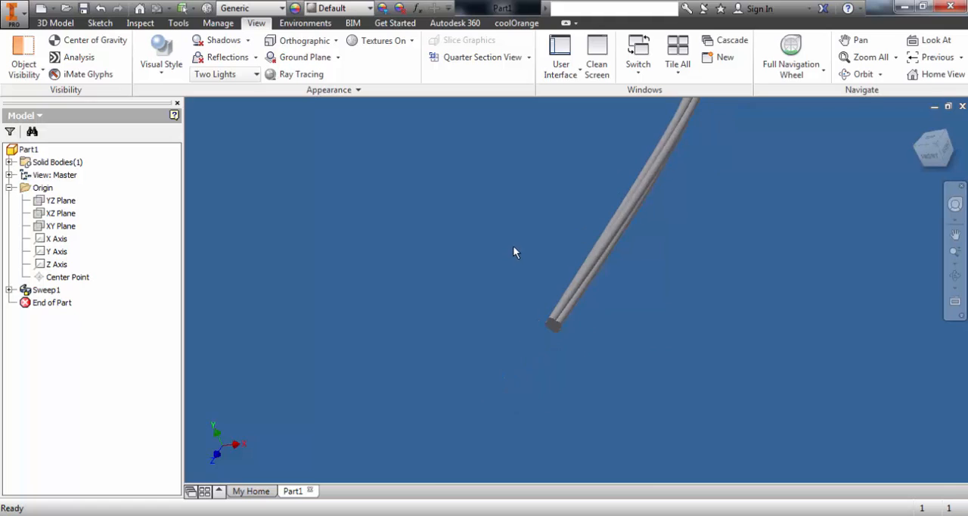
- Inspect the rope's ends up close and its overall curve from several angles
{"action": "middle_click_drag", "start_coordinate": [558, 249], "coordinate": [537, 271]}
{"action": "scroll", "coordinate": [542, 295], "scroll_direction": "up", "scroll_amount": 2}
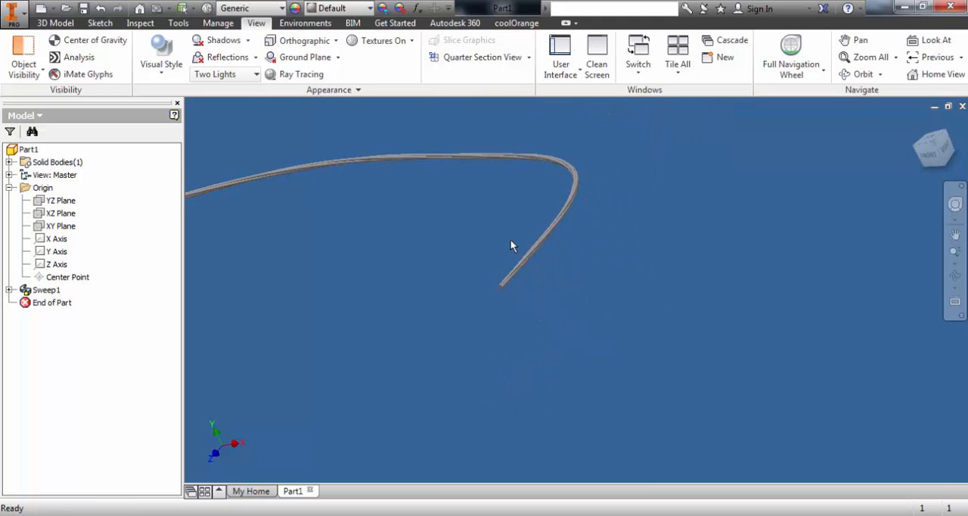
{"action": "middle_click_drag", "start_coordinate": [511, 240], "coordinate": [690, 266]}
{"action": "scroll", "coordinate": [565, 238], "scroll_direction": "up", "scroll_amount": 2}
{"action": "scroll", "coordinate": [512, 261], "scroll_direction": "down", "scroll_amount": 4}
{"action": "scroll", "coordinate": [669, 242], "scroll_direction": "down", "scroll_amount": 2}
{"action": "scroll", "coordinate": [669, 242], "scroll_direction": "up", "scroll_amount": 3}
{"action": "scroll", "coordinate": [668, 247], "scroll_direction": "up", "scroll_amount": 4}
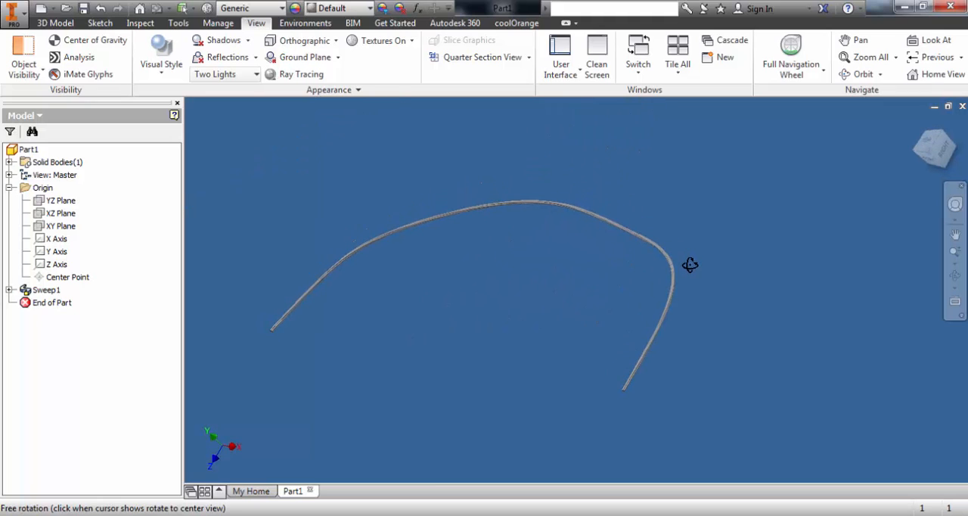
{"action": "middle_click_drag", "start_coordinate": [621, 268], "coordinate": [617, 250]}
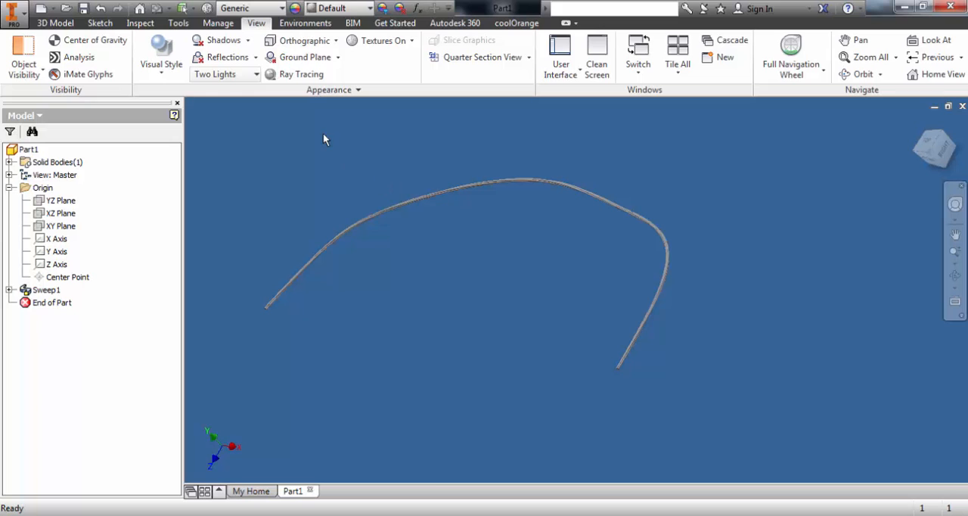
{"action": "middle_click_drag", "start_coordinate": [545, 252], "coordinate": [724, 264], "text": "shift"}
{"action": "middle_click_drag", "start_coordinate": [595, 304], "coordinate": [811, 366]}
{"action": "scroll", "coordinate": [590, 319], "scroll_direction": "down", "scroll_amount": 3}
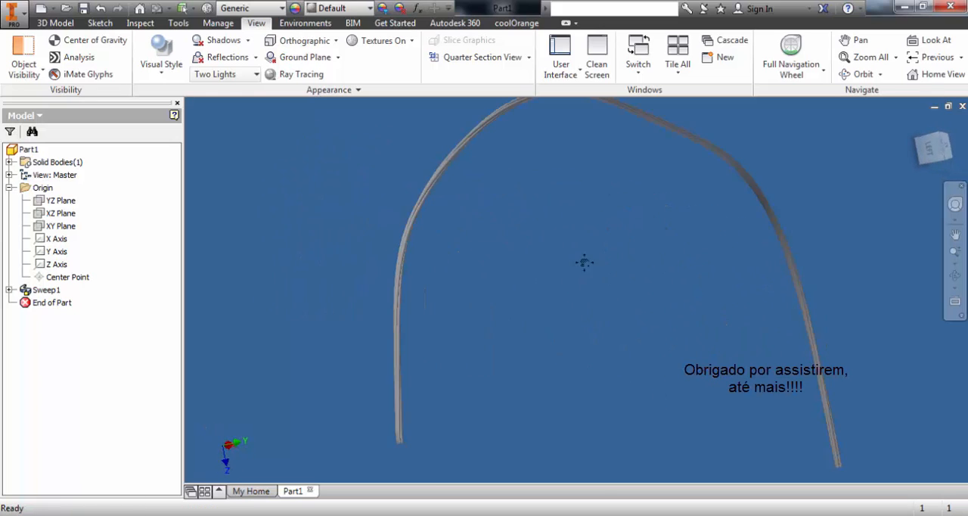
{"action": "middle_click_drag", "start_coordinate": [584, 262], "coordinate": [658, 135]}
{"action": "scroll", "coordinate": [559, 229], "scroll_direction": "down", "scroll_amount": 5}
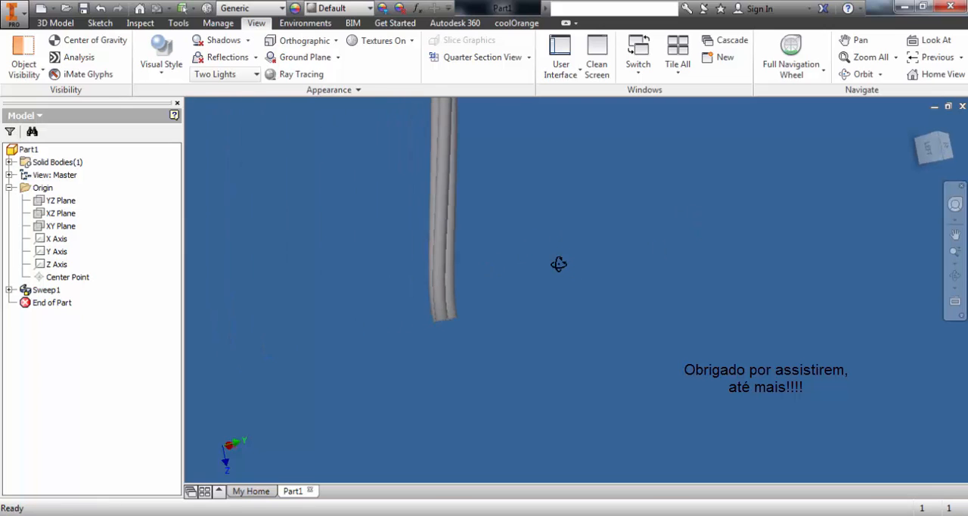